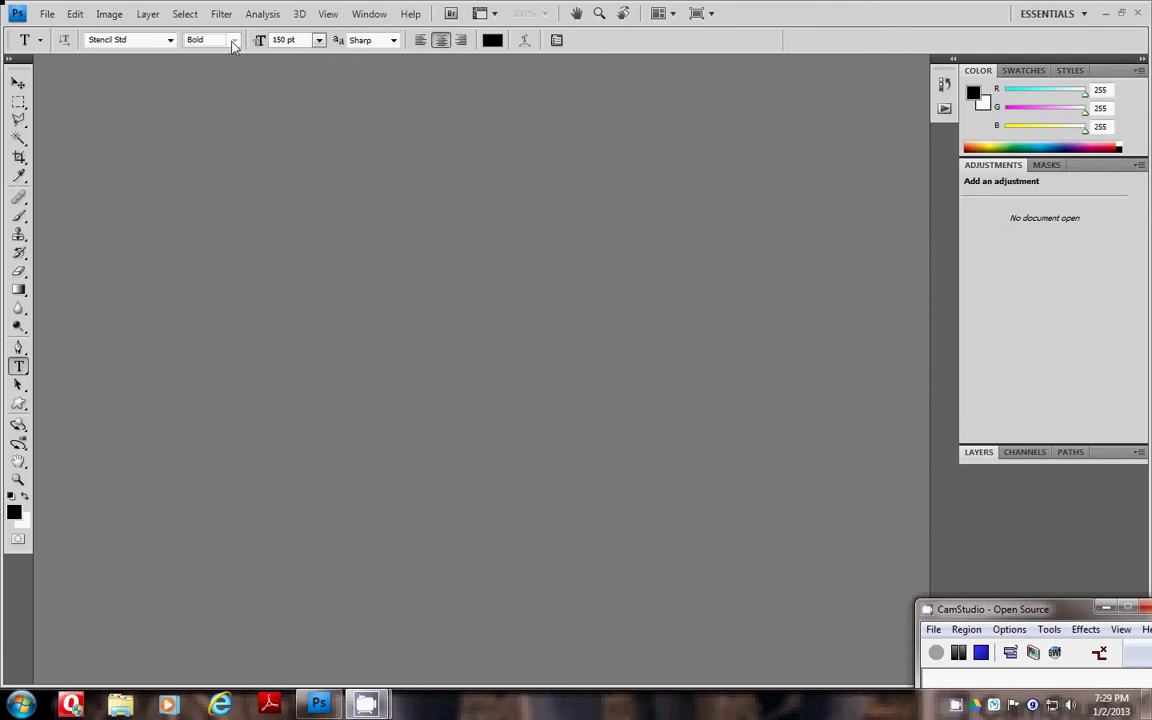
Step: Open hawaii.jpg from the recent files list
left_click(46, 14)
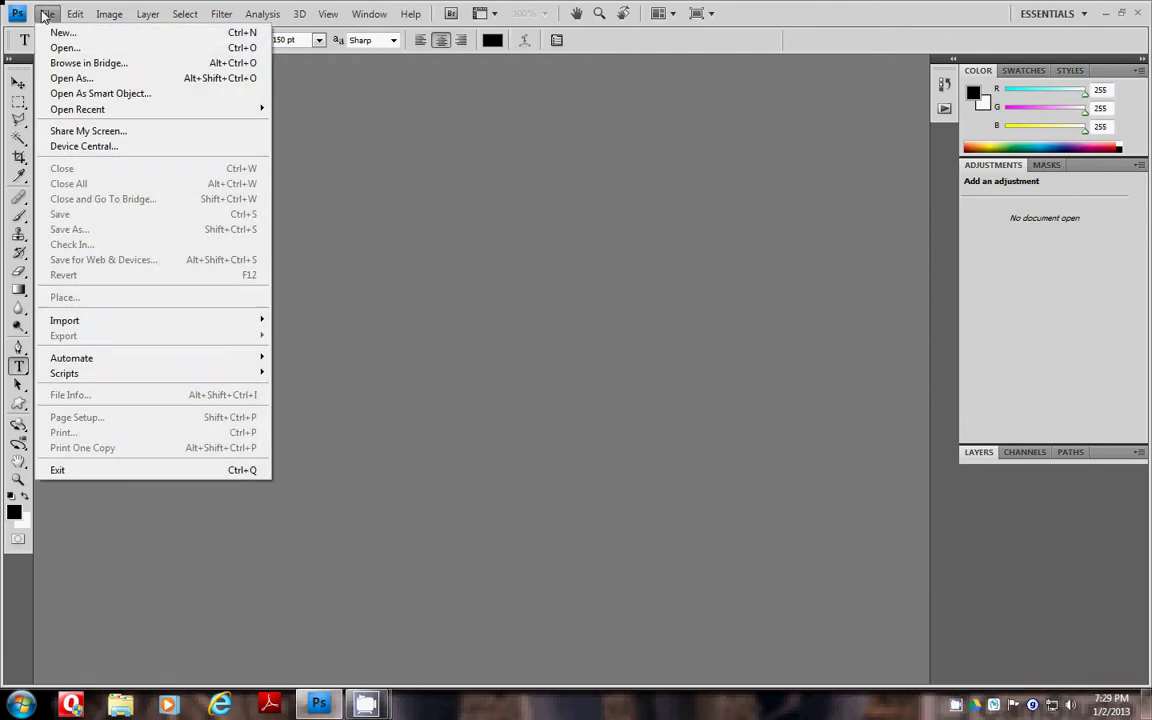
mouse_move(75, 107)
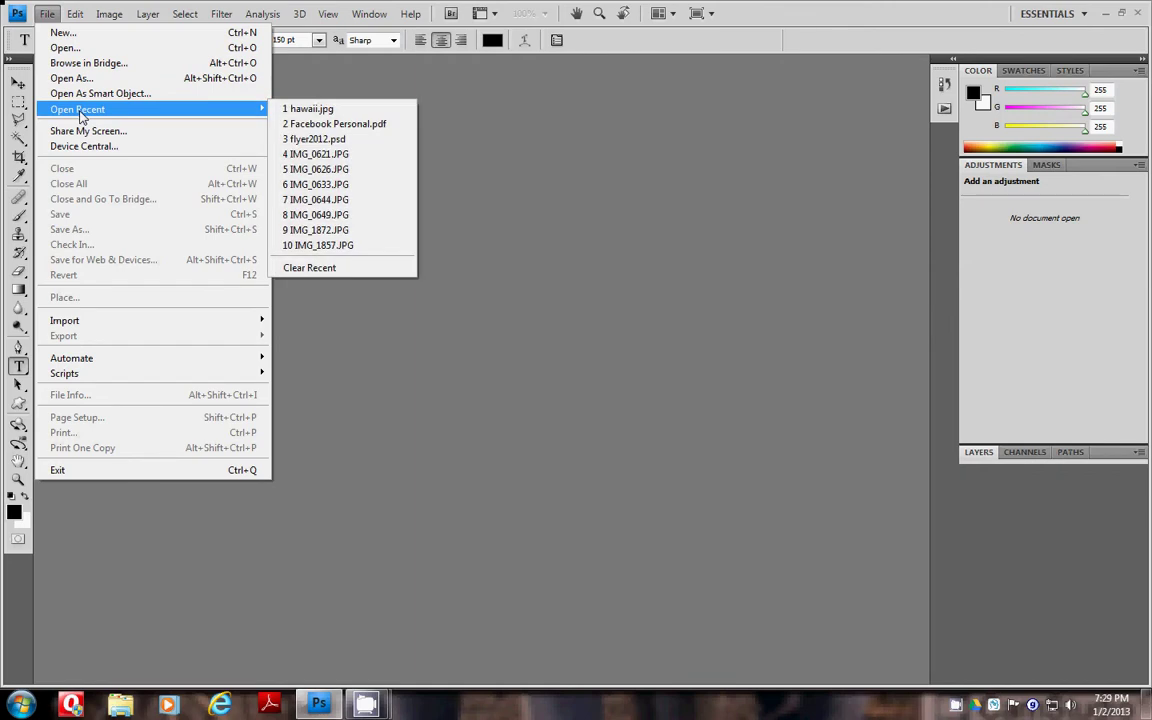
left_click(290, 108)
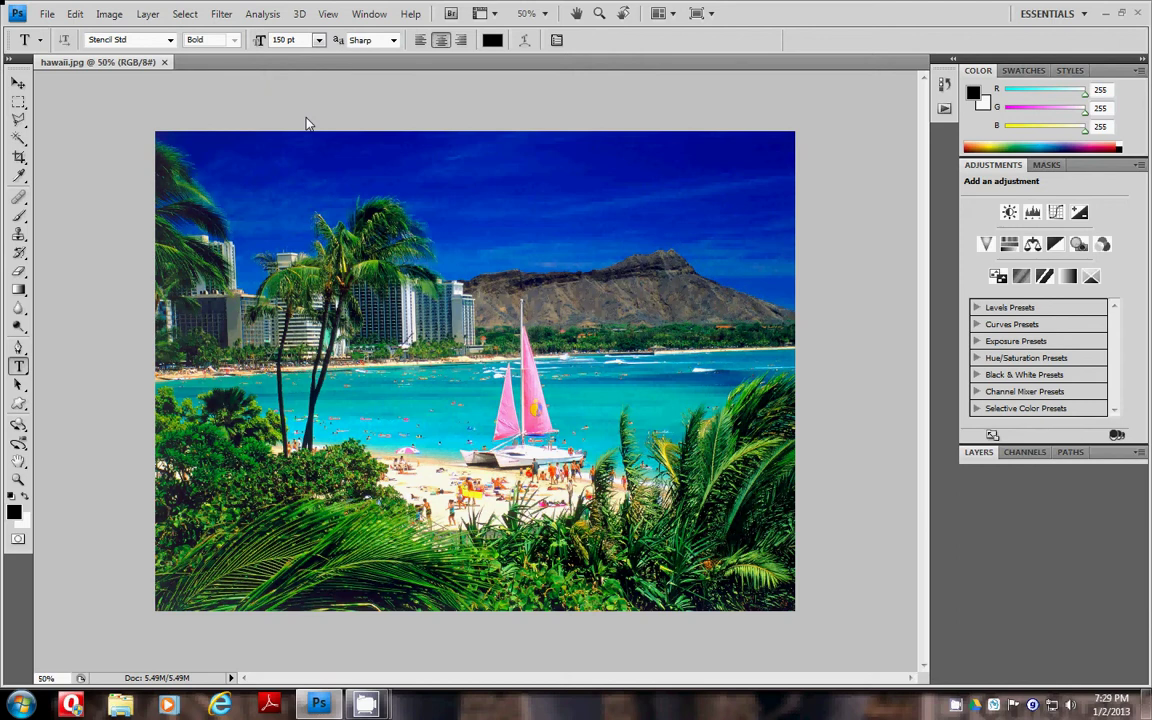
Step: Create a new white RGB document, 11 × 8.5 inches at 300 pixels/inch
left_click(45, 15)
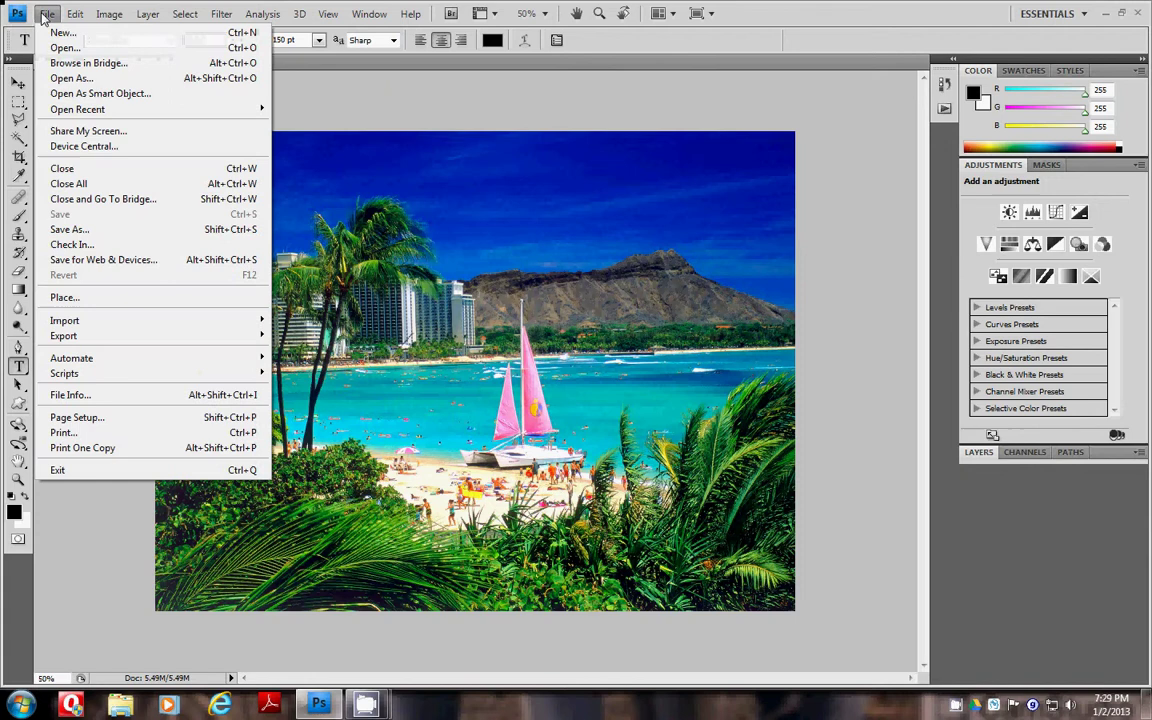
left_click(55, 31)
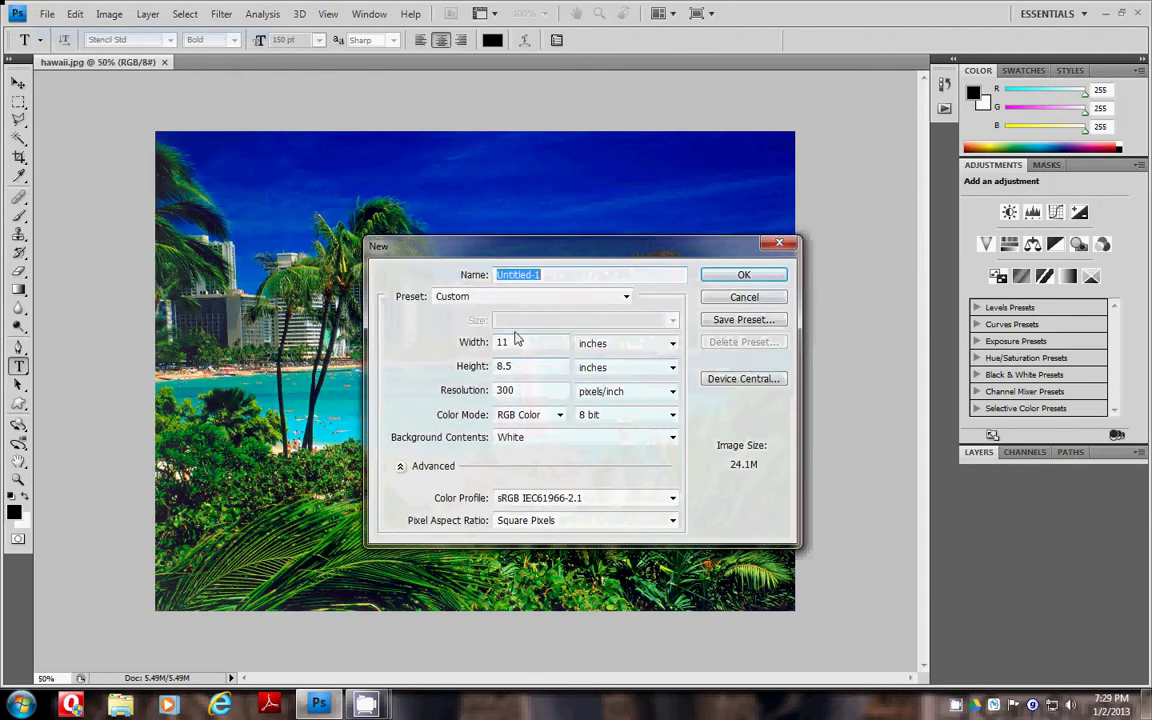
left_click(457, 340)
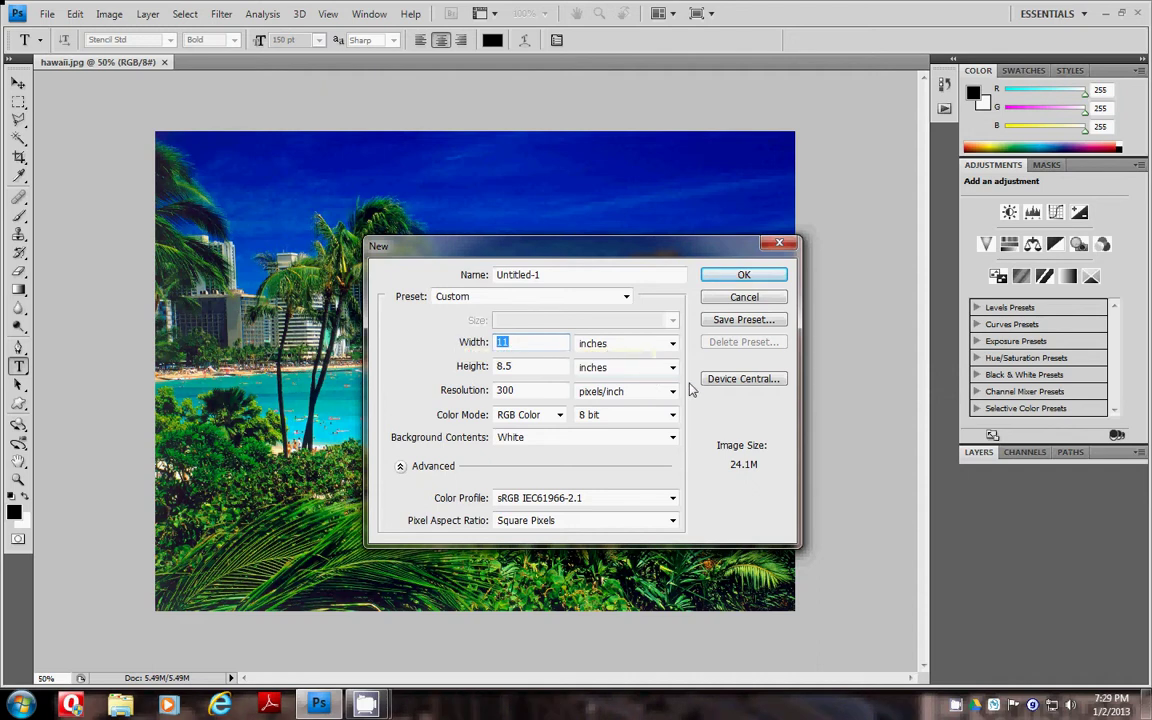
left_click(744, 275)
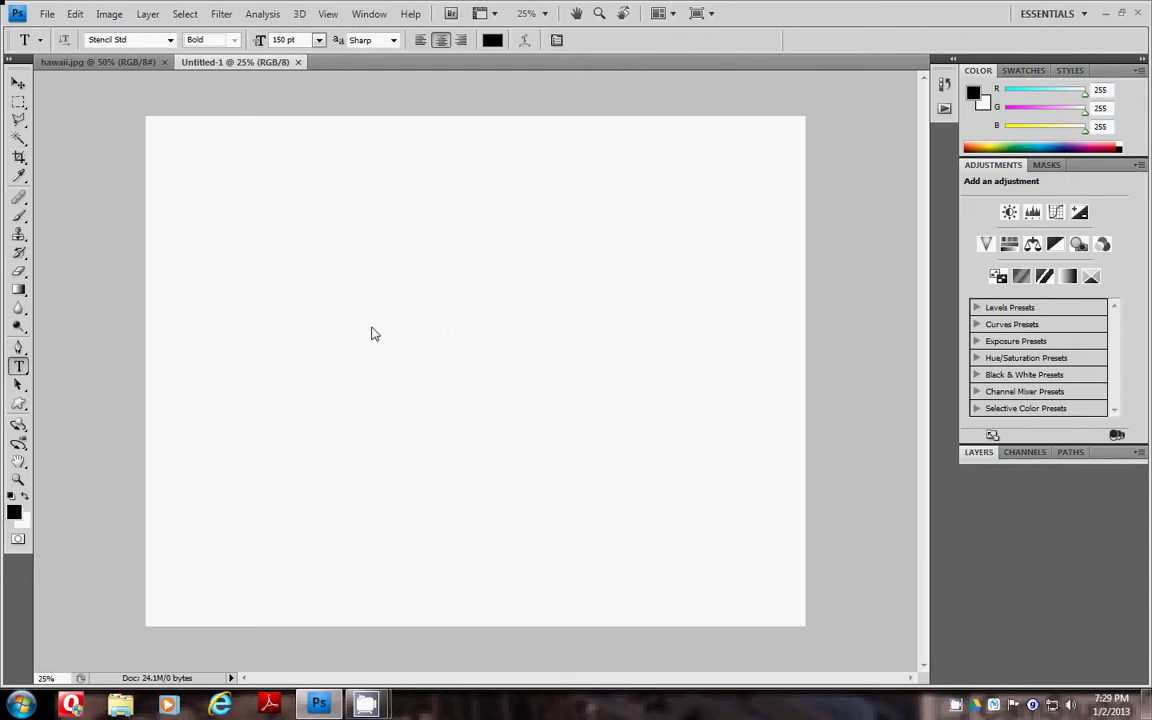
Step: Type HAWAII in black Stencil Std Bold, centre it on the page, and float the photo window
left_click(321, 339)
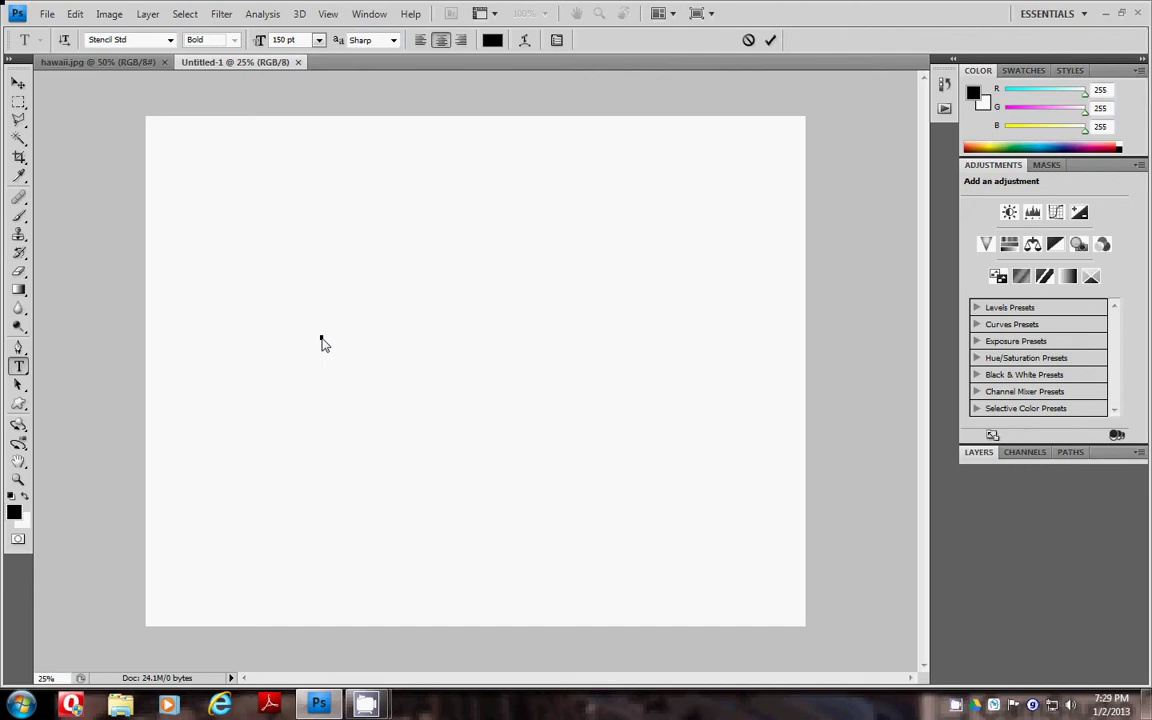
type("H")
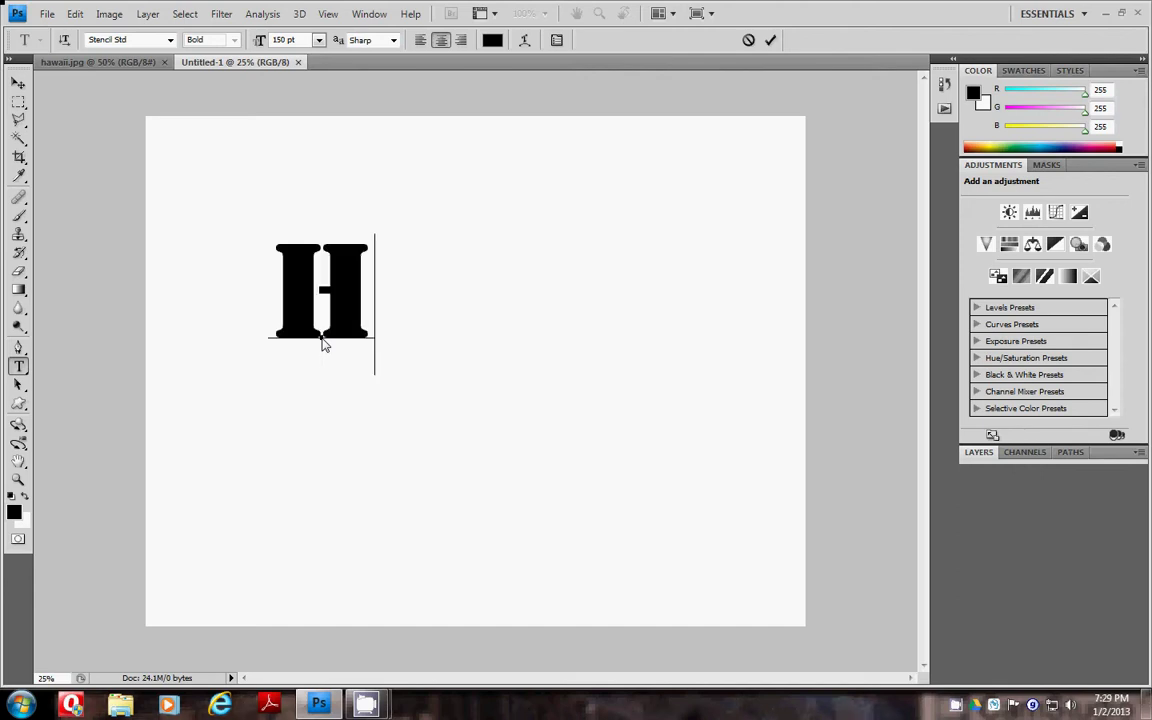
type("AWAII")
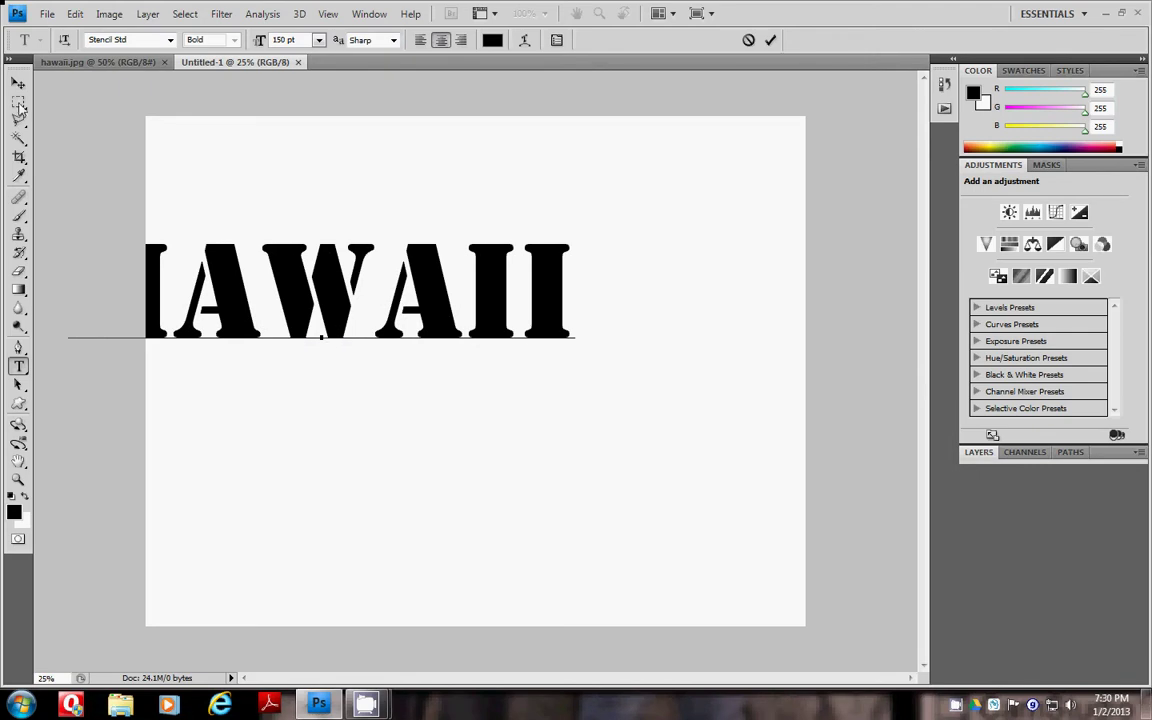
left_click(18, 85)
left_click_drag(337, 329, 480, 403)
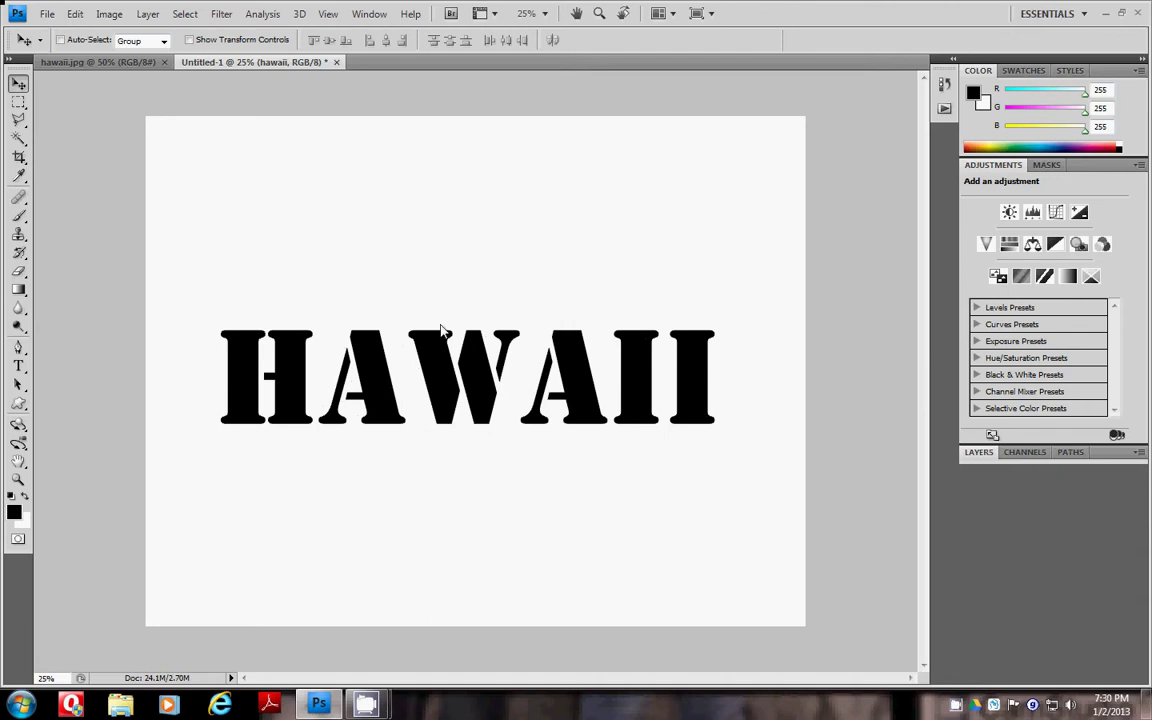
left_click_drag(75, 68, 249, 141)
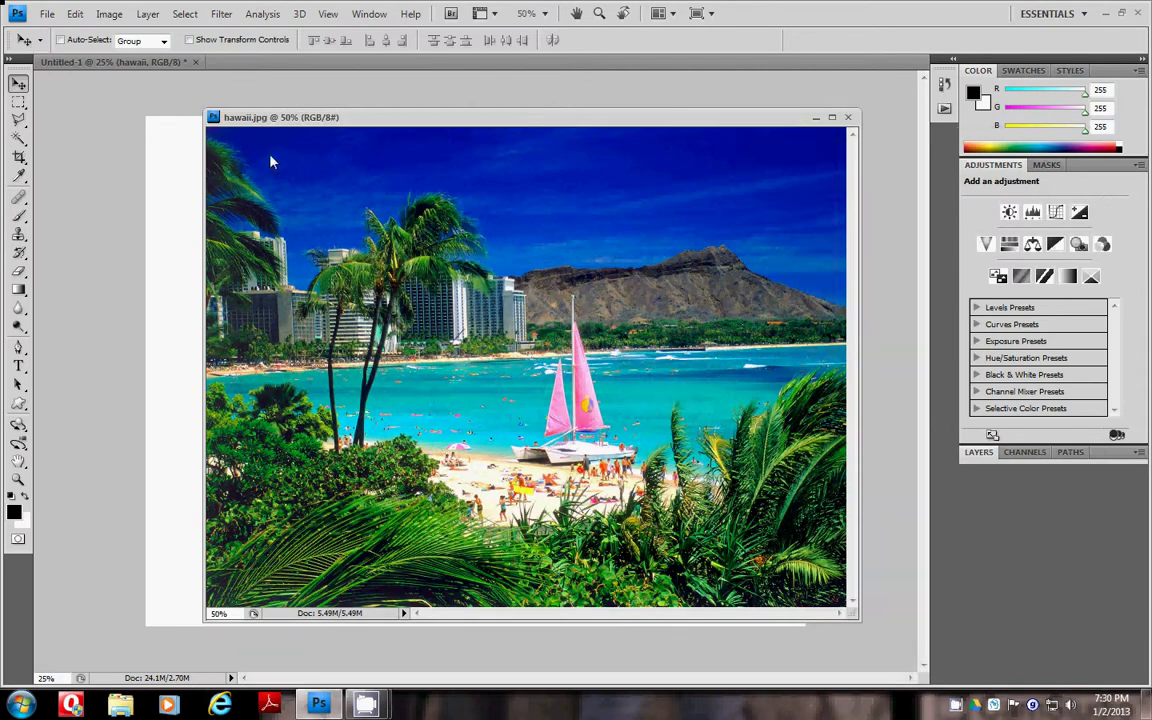
Step: Drag the beach photo into Untitled-1 as Layer 1, then close hawaii.jpg
left_click_drag(368, 128, 645, 155)
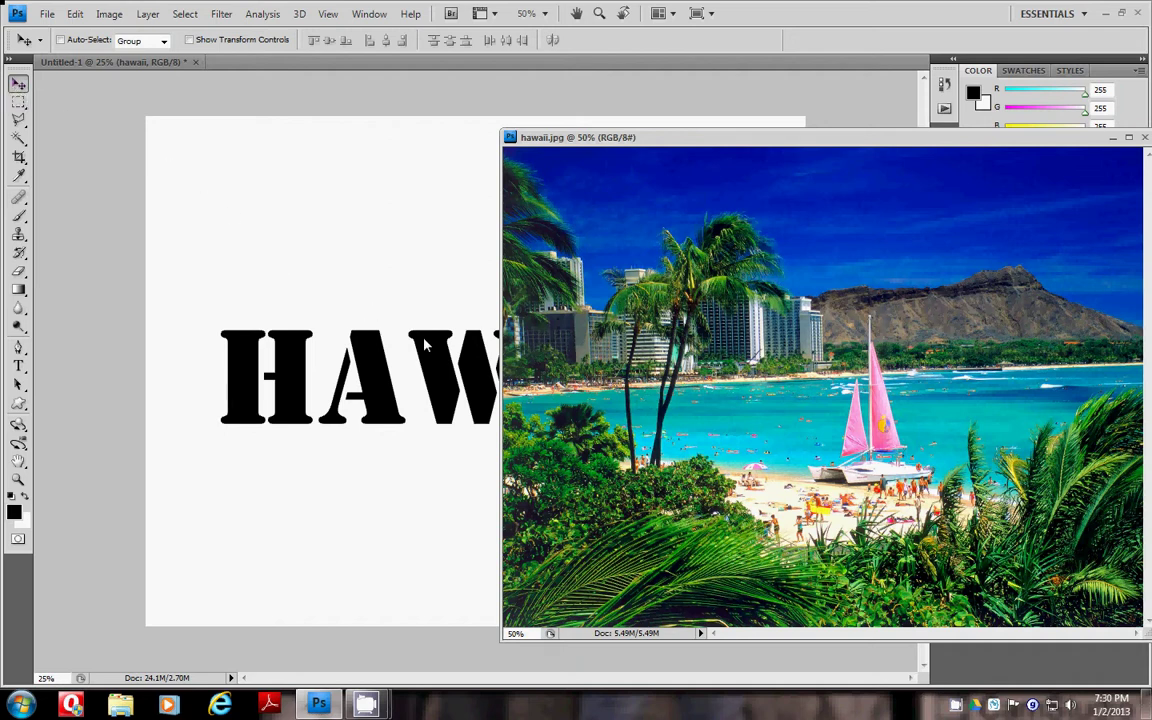
left_click_drag(556, 375, 422, 480)
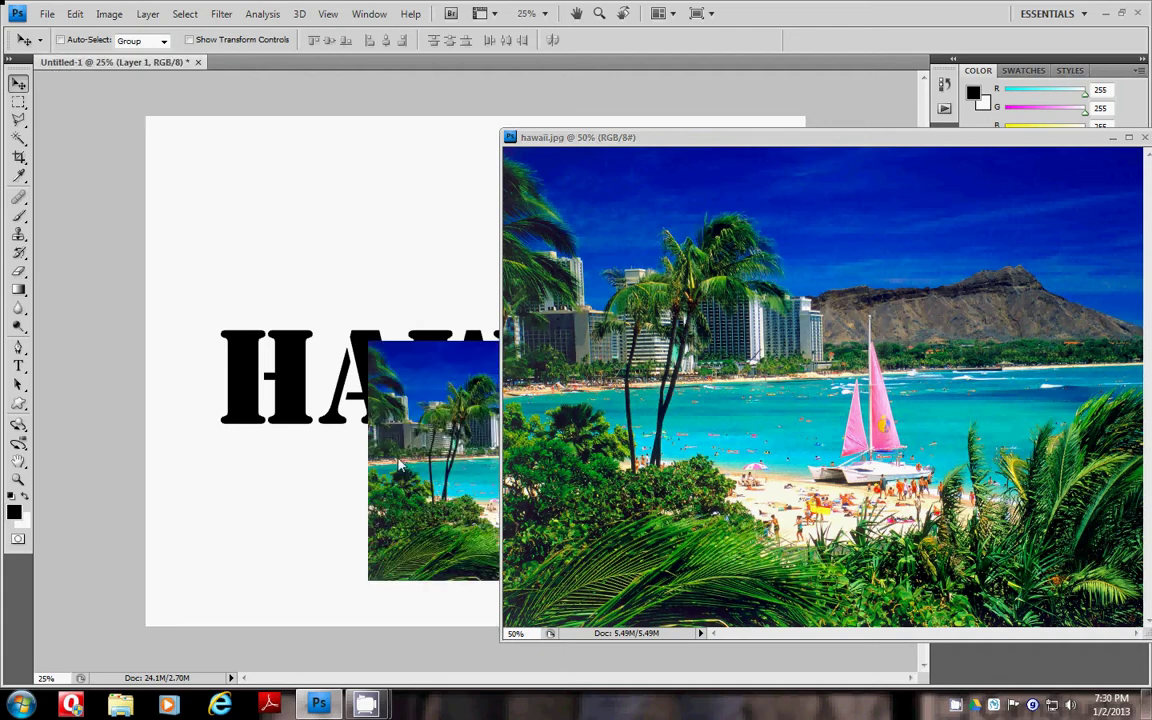
left_click_drag(928, 143, 700, 144)
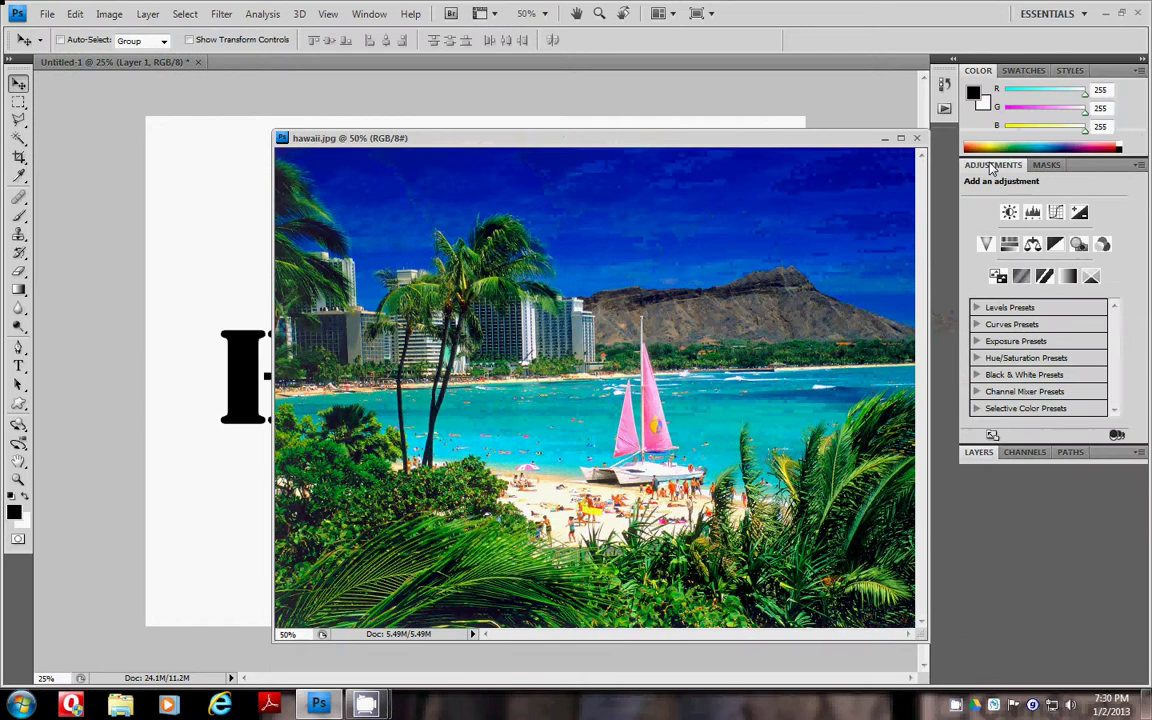
left_click(916, 140)
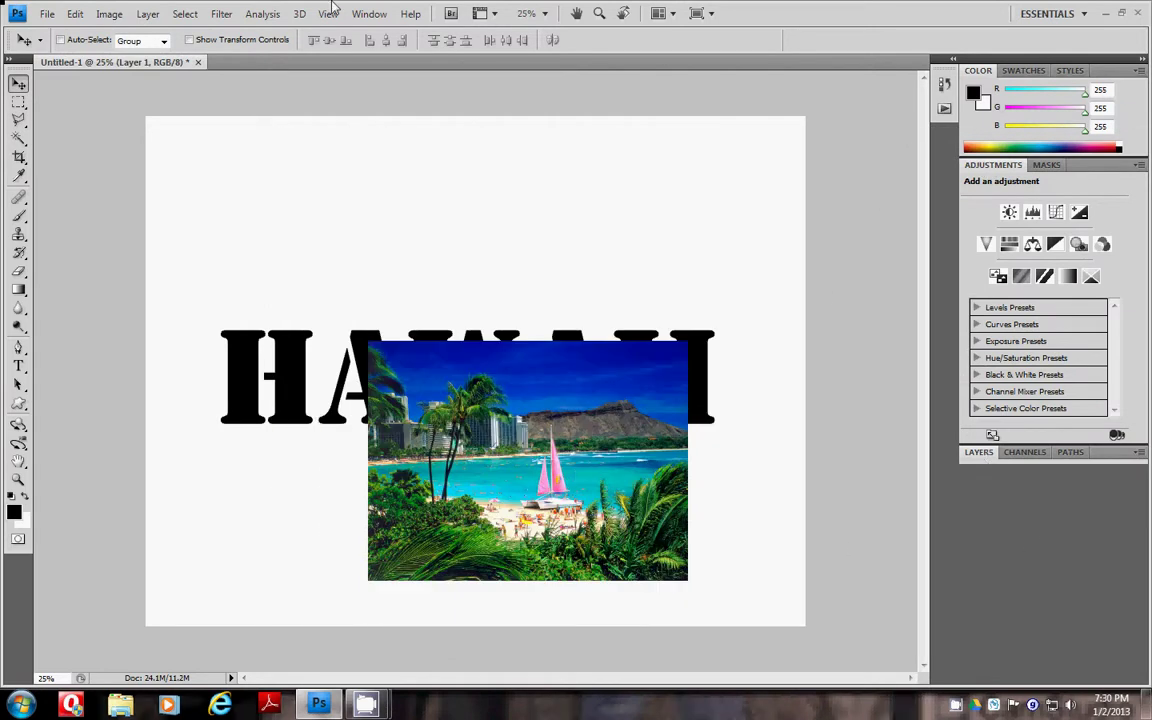
left_click(369, 13)
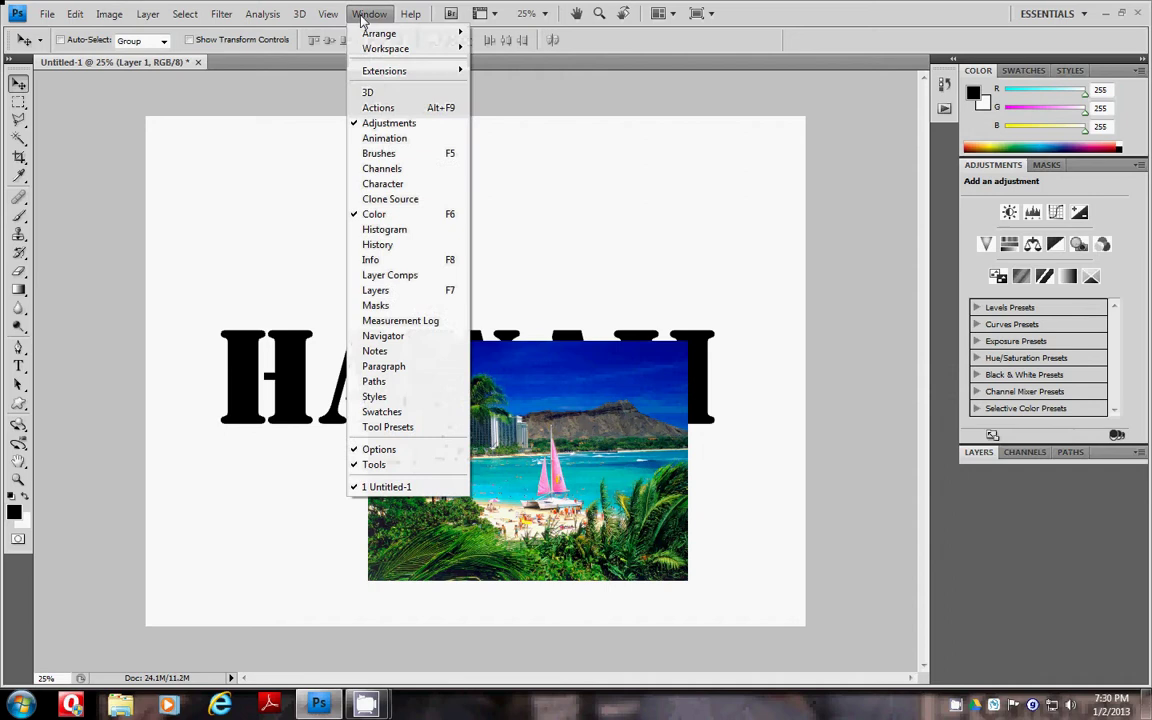
Step: Centre the photo over HAWAII and scale it to about 182% with Free Transform
left_click(378, 294)
left_click_drag(454, 307, 969, 541)
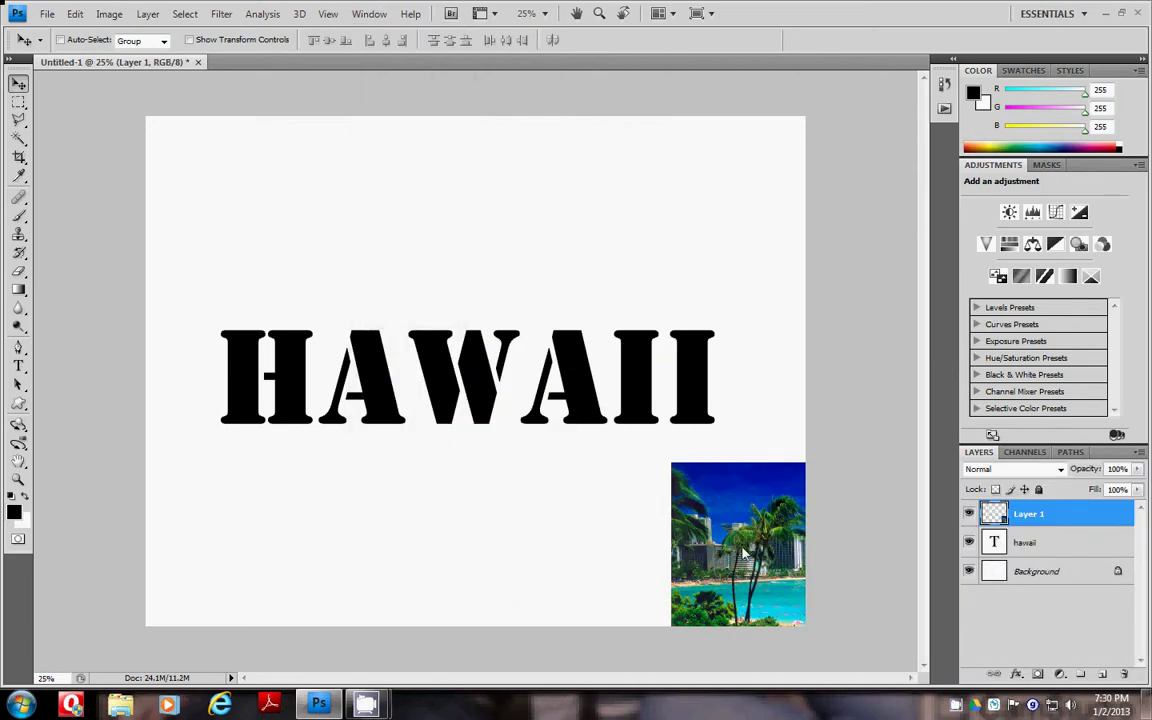
left_click_drag(749, 553, 431, 361)
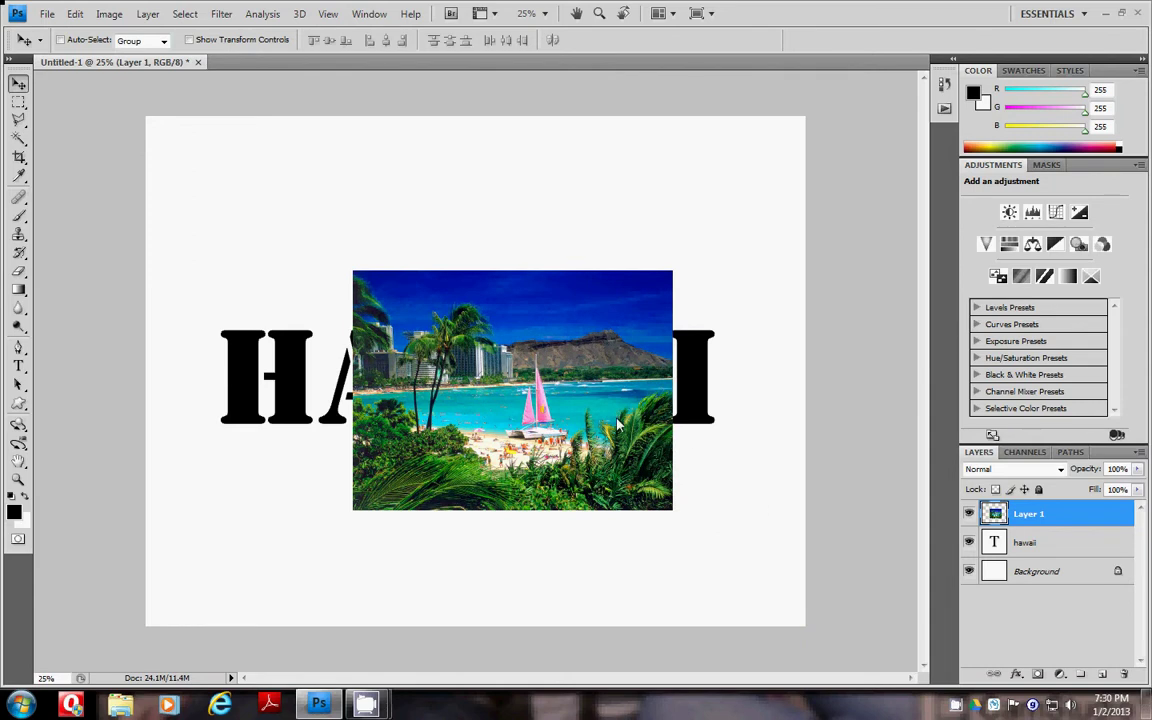
key("ctrl+t")
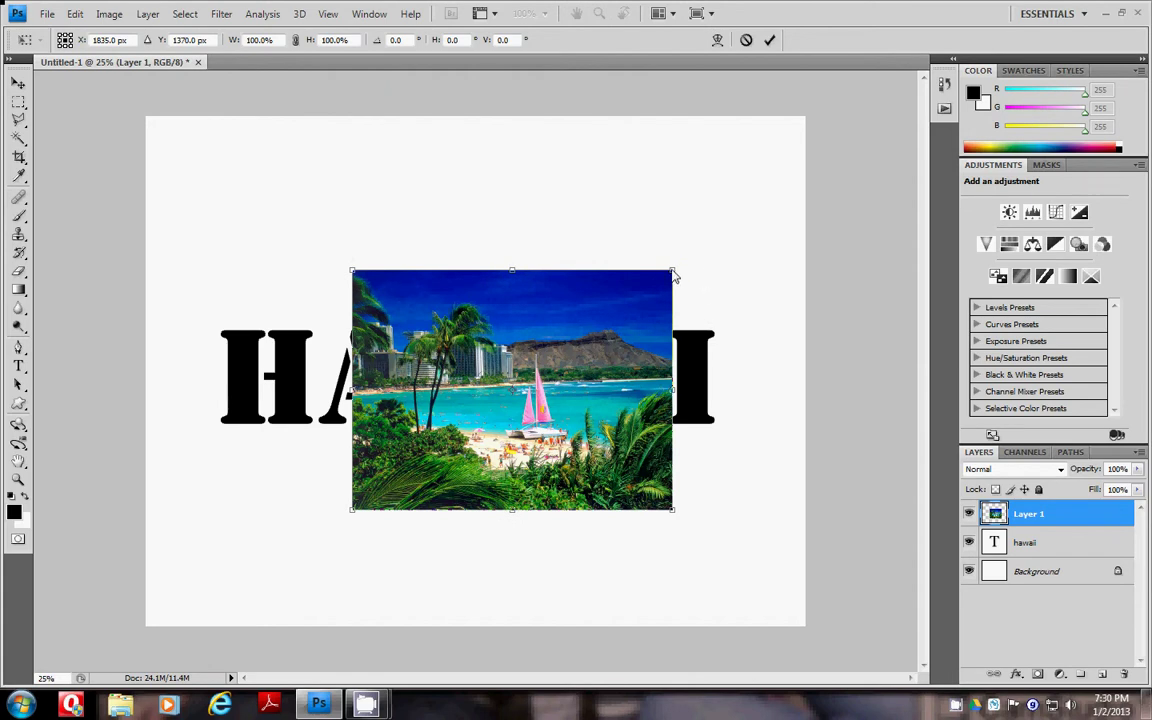
left_click_drag(674, 276, 771, 198)
left_click_drag(596, 278, 426, 279)
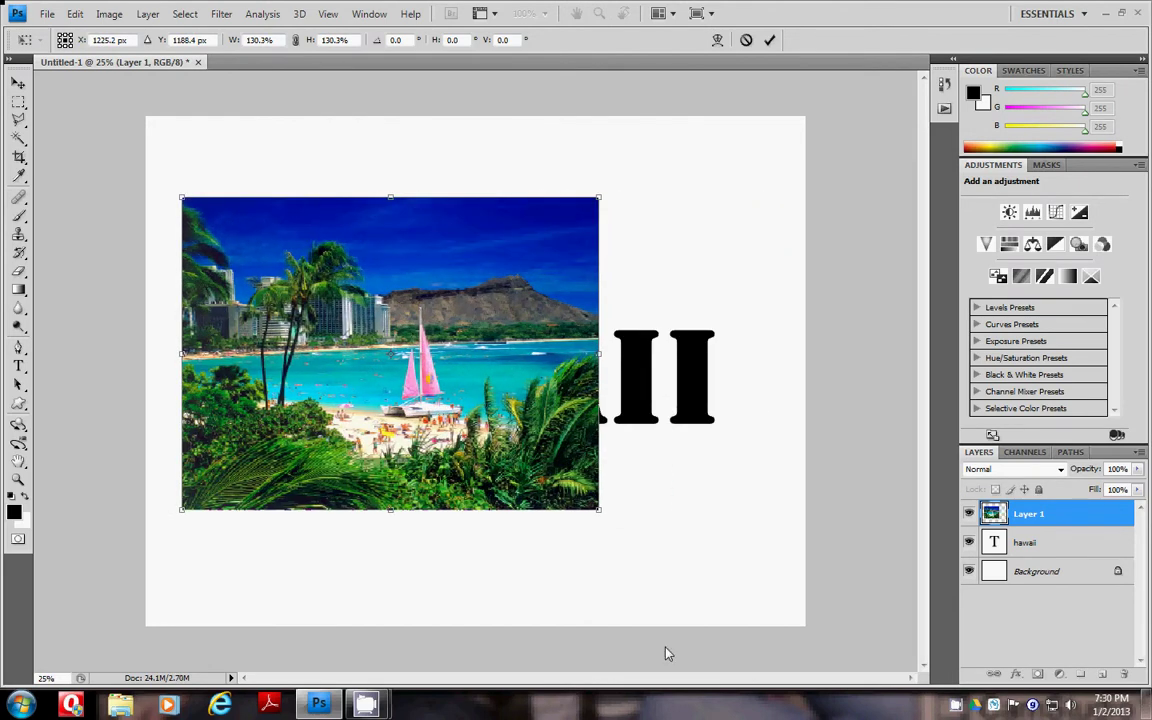
left_click_drag(599, 512, 764, 557)
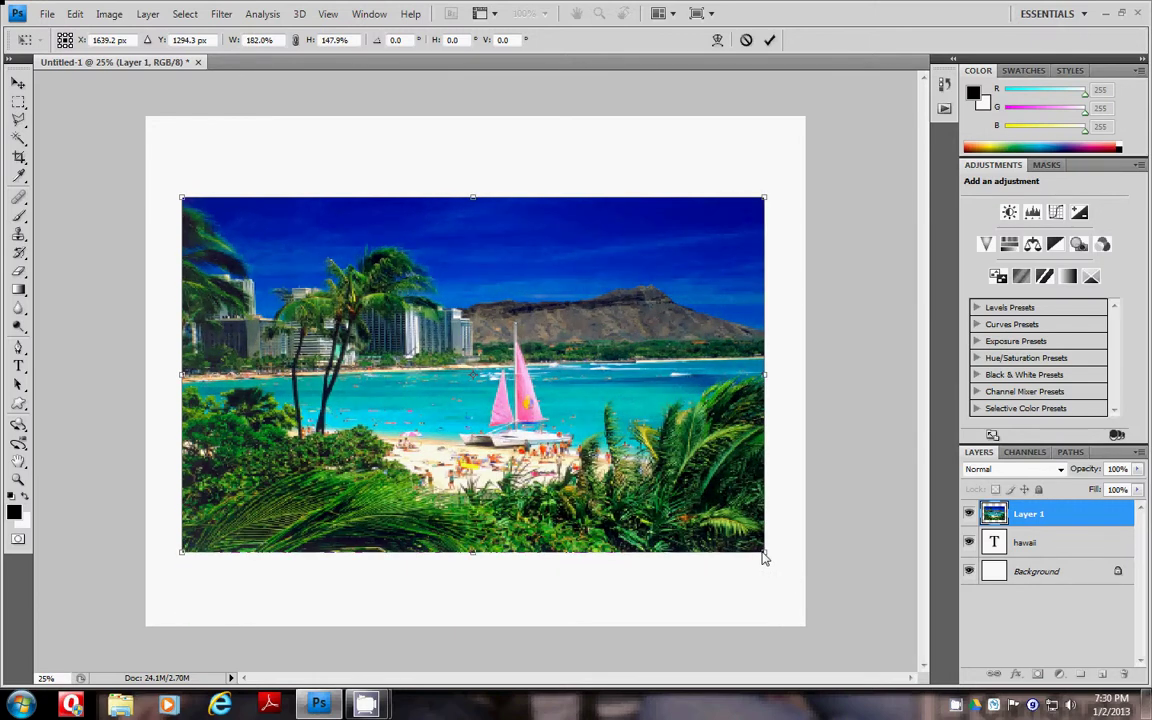
key("Return")
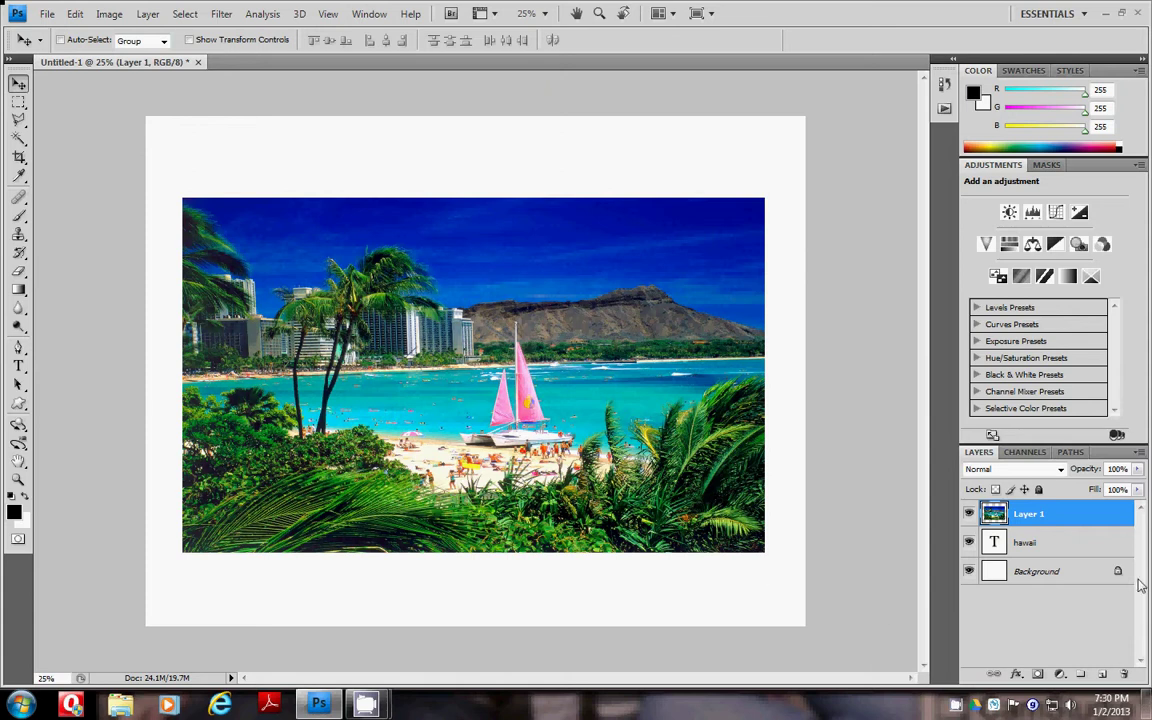
Step: Clip Layer 1 to the HAWAII text, reposition the photo within the letters, and select the text layer
right_click(1077, 519)
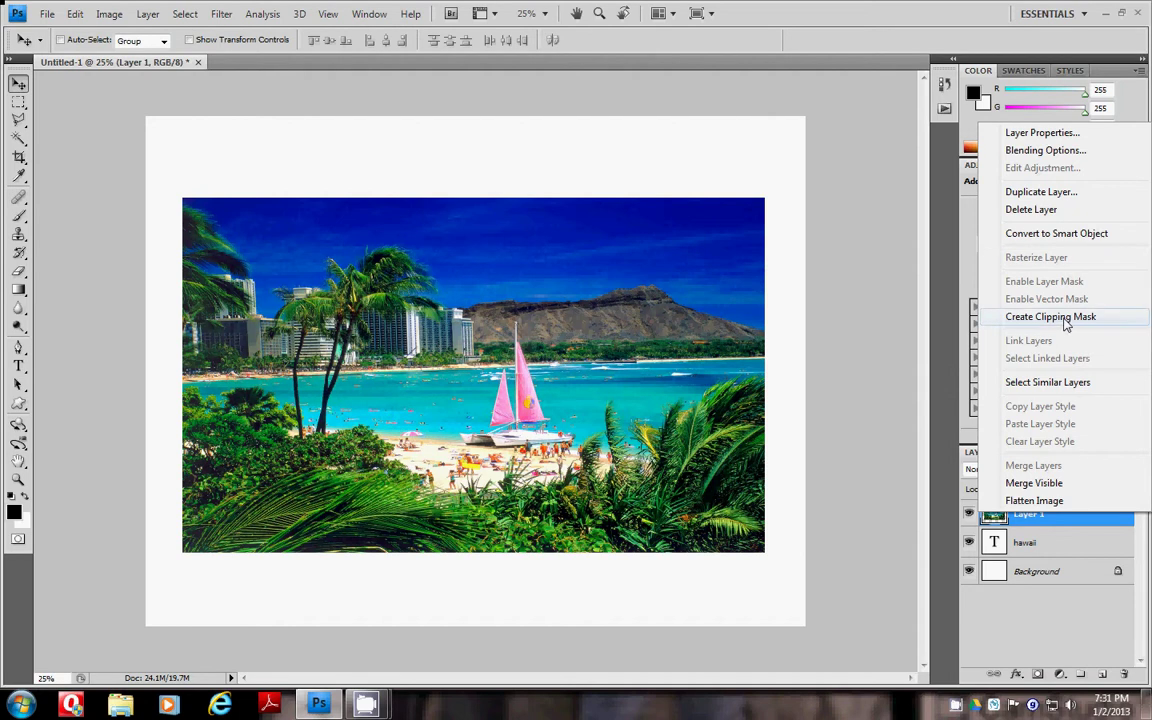
left_click(1065, 320)
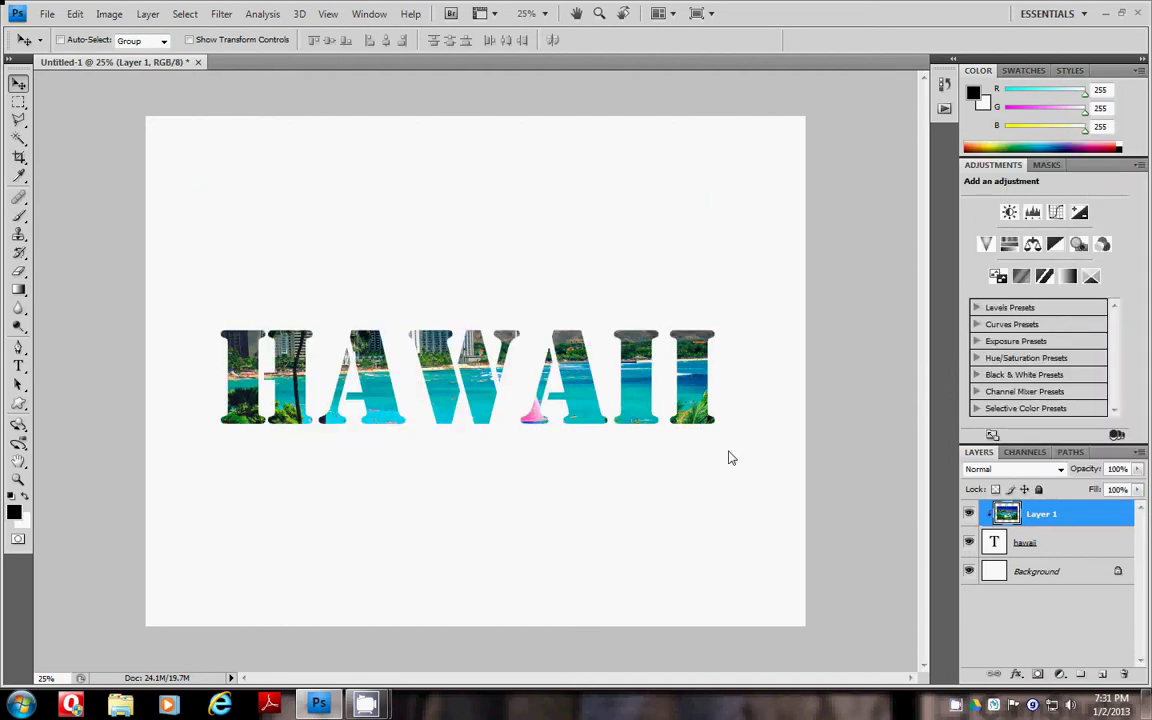
left_click_drag(580, 370, 645, 451)
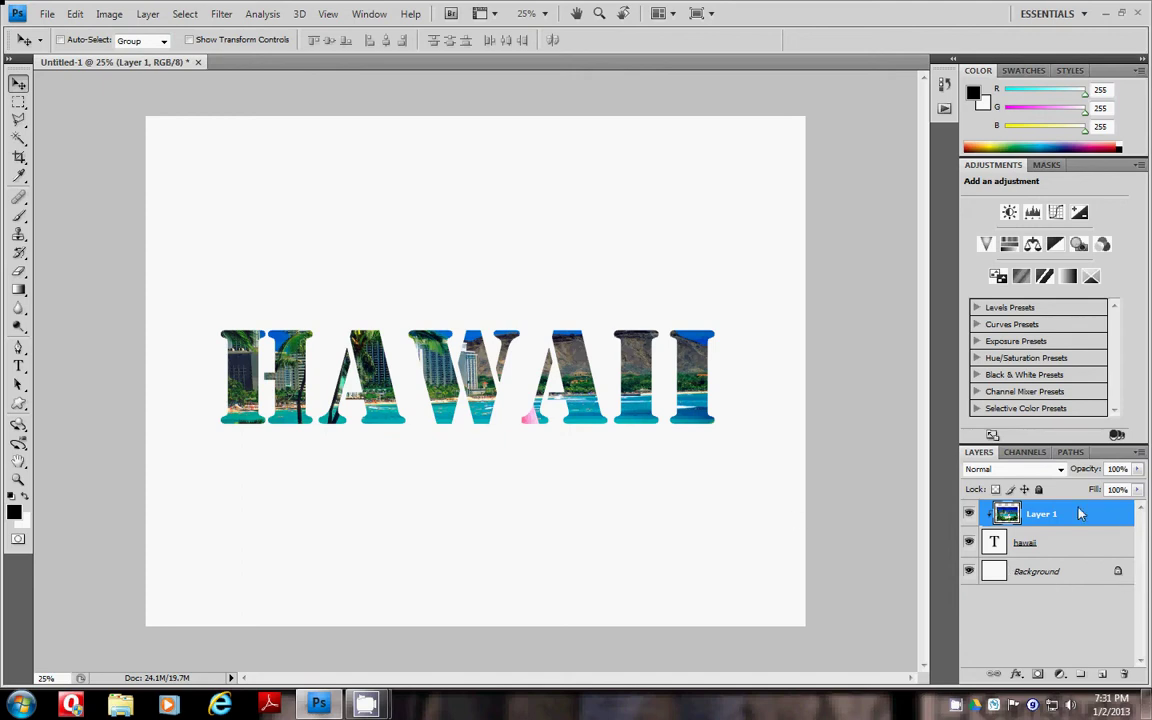
left_click(1070, 543)
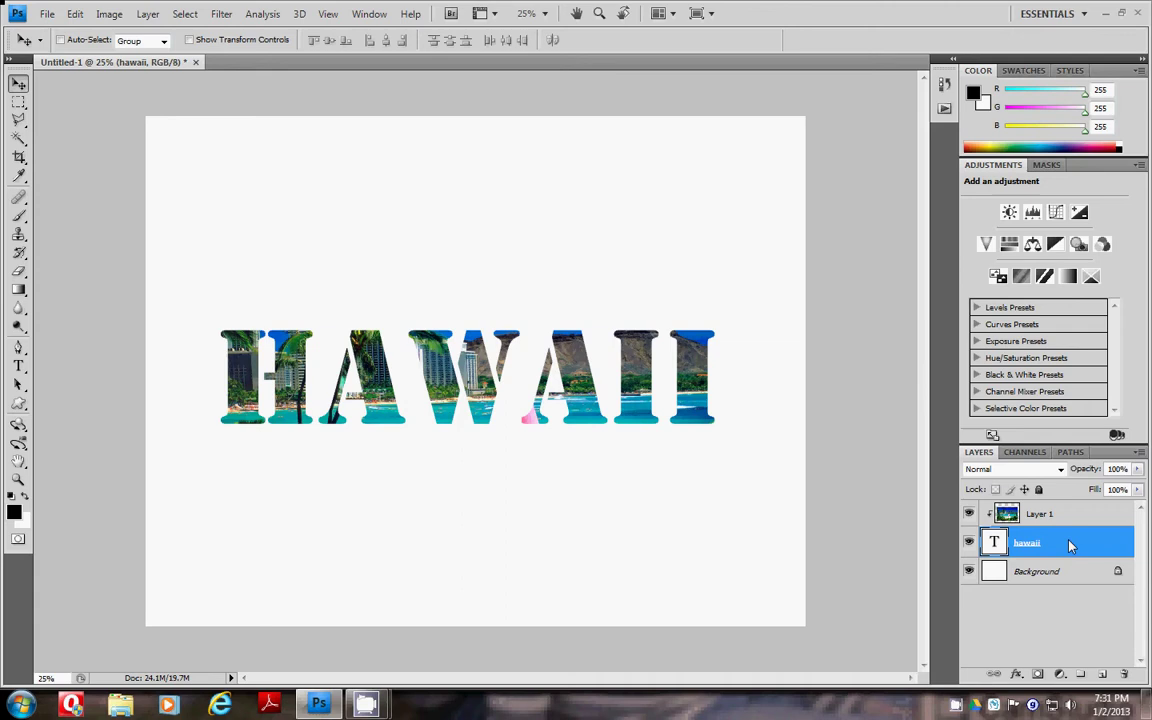
right_click(1070, 543)
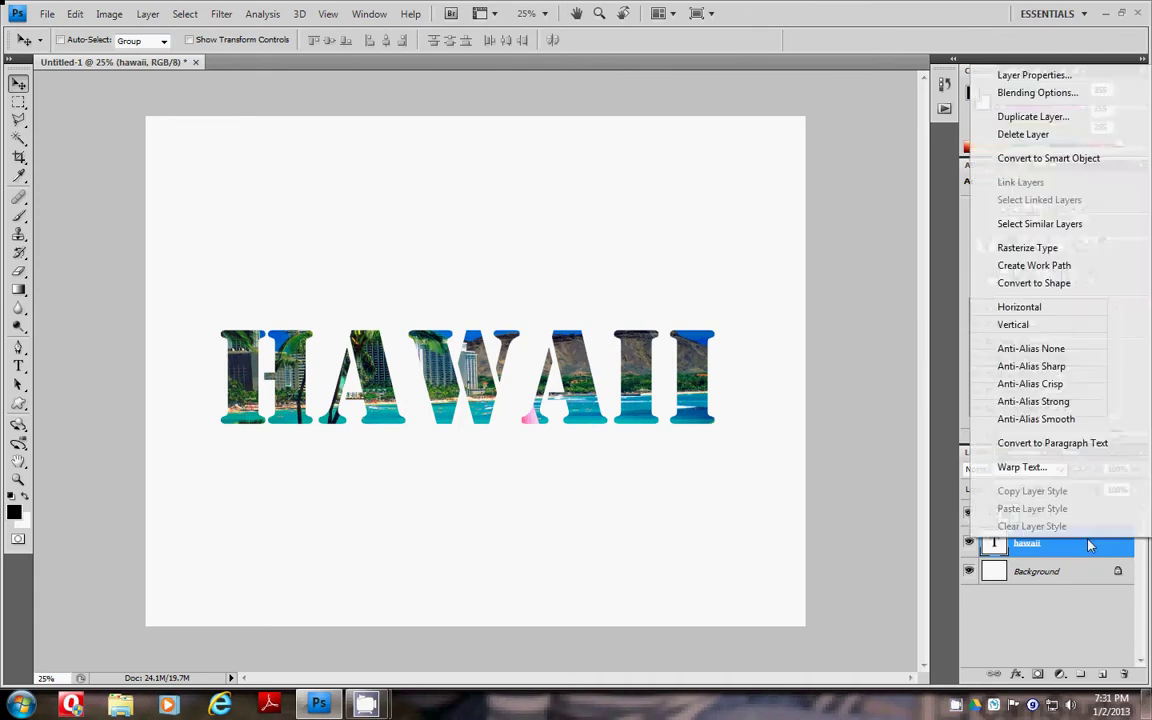
left_click(1010, 75)
type("Hawaii")
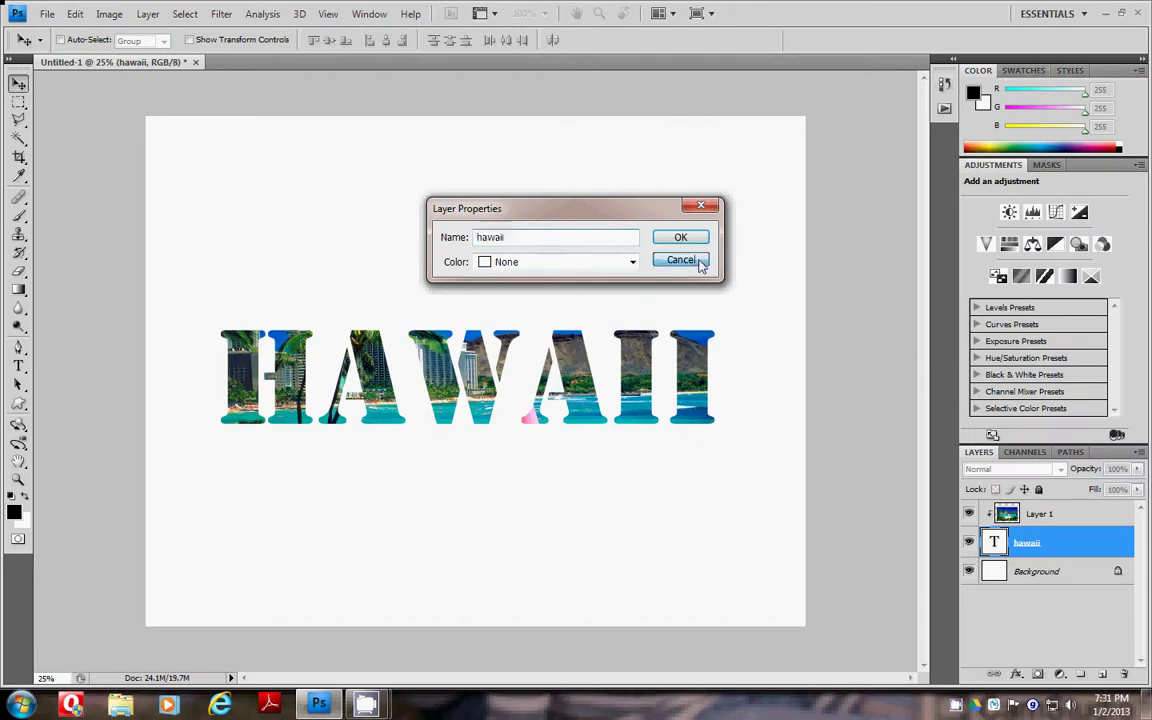
left_click(677, 258)
left_click(147, 14)
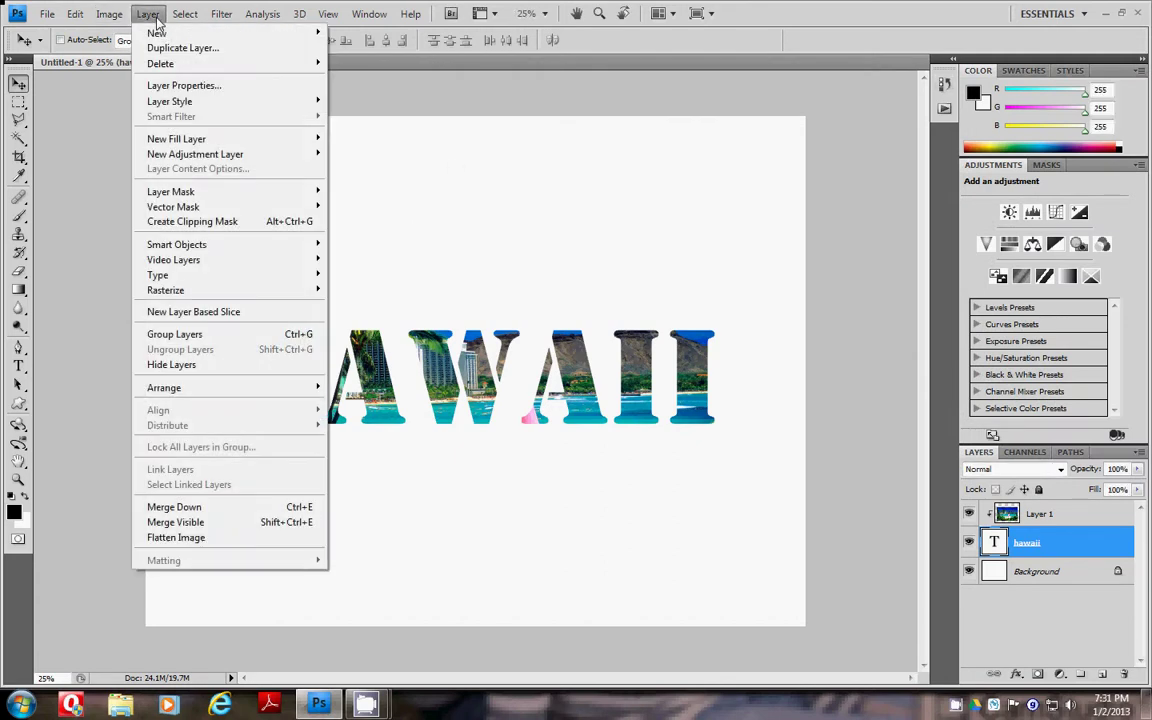
left_click(205, 87)
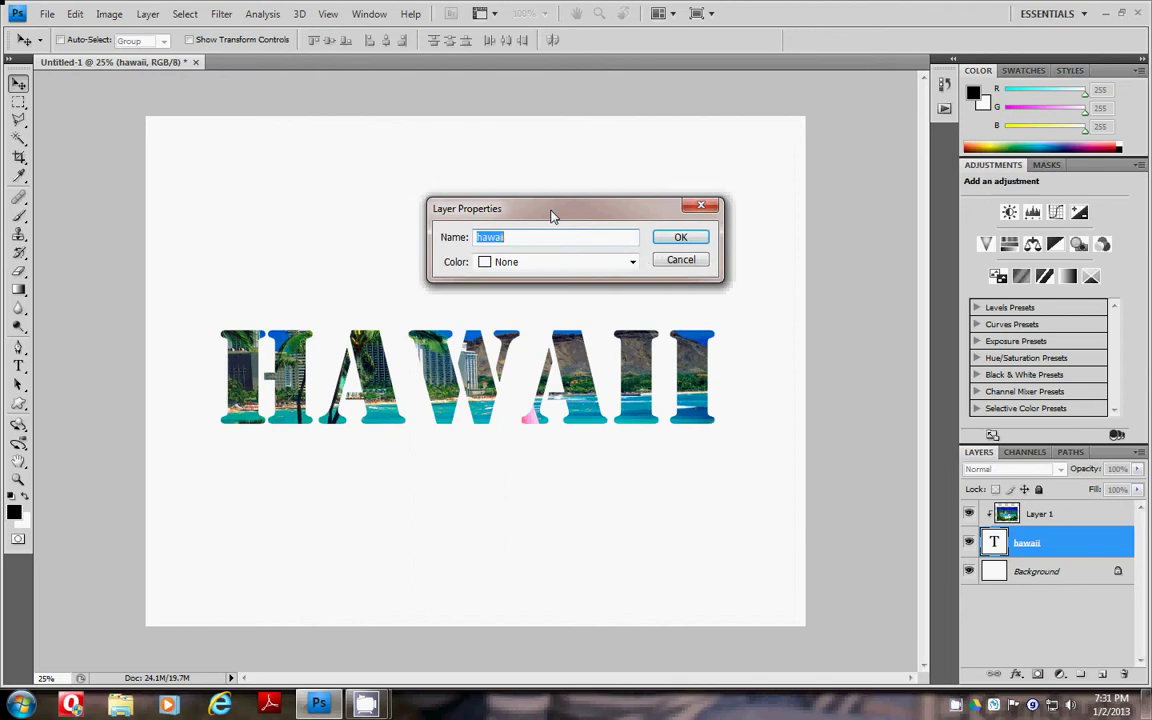
left_click_drag(550, 216, 842, 290)
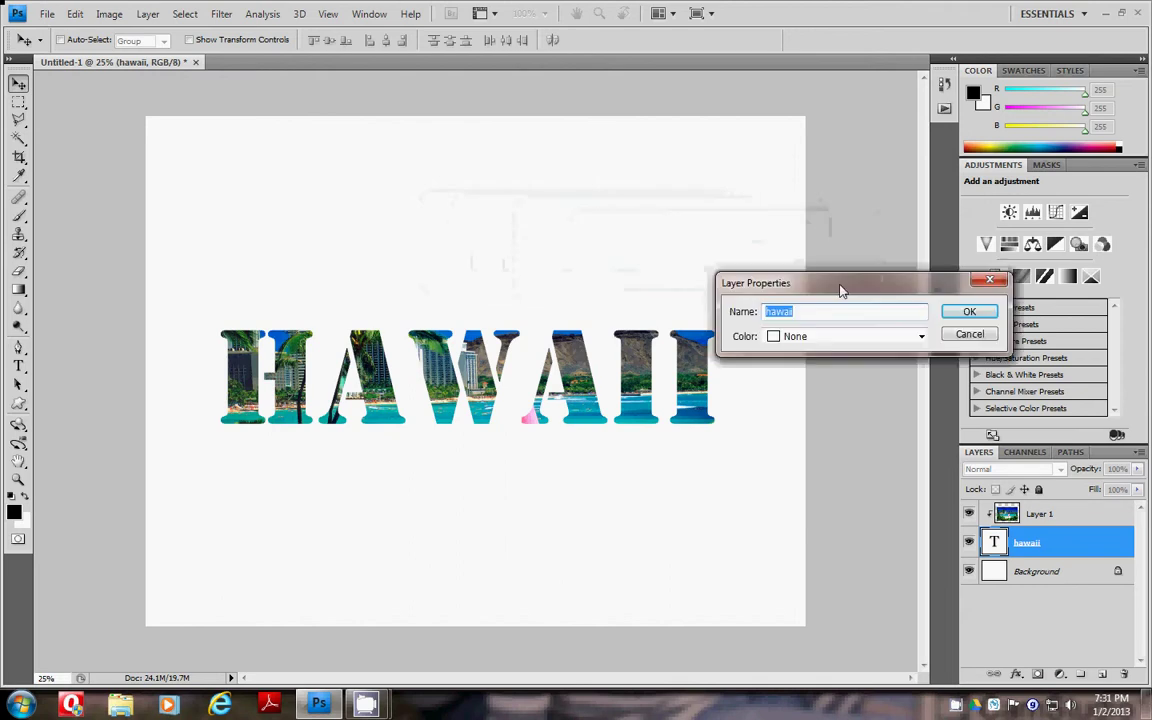
left_click(965, 335)
double_click(1088, 543)
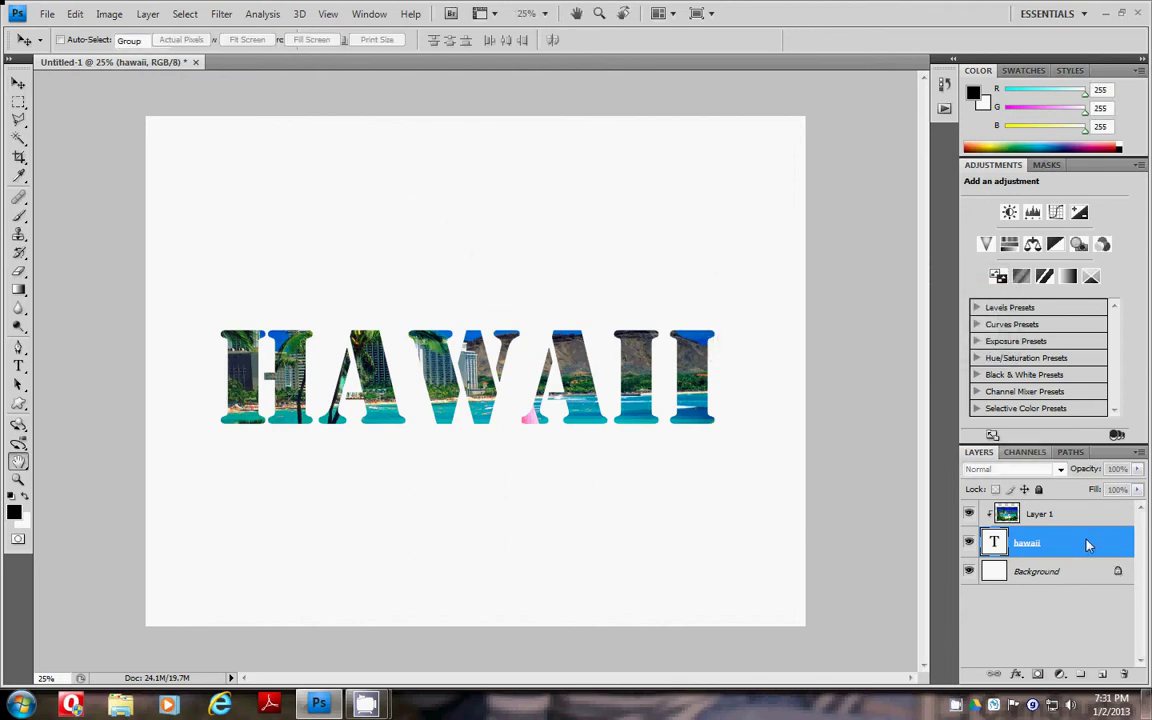
Step: Add a 21 px drop shadow and a bevel and emboss to the HAWAII layer, then apply
left_click_drag(489, 289, 1119, 101)
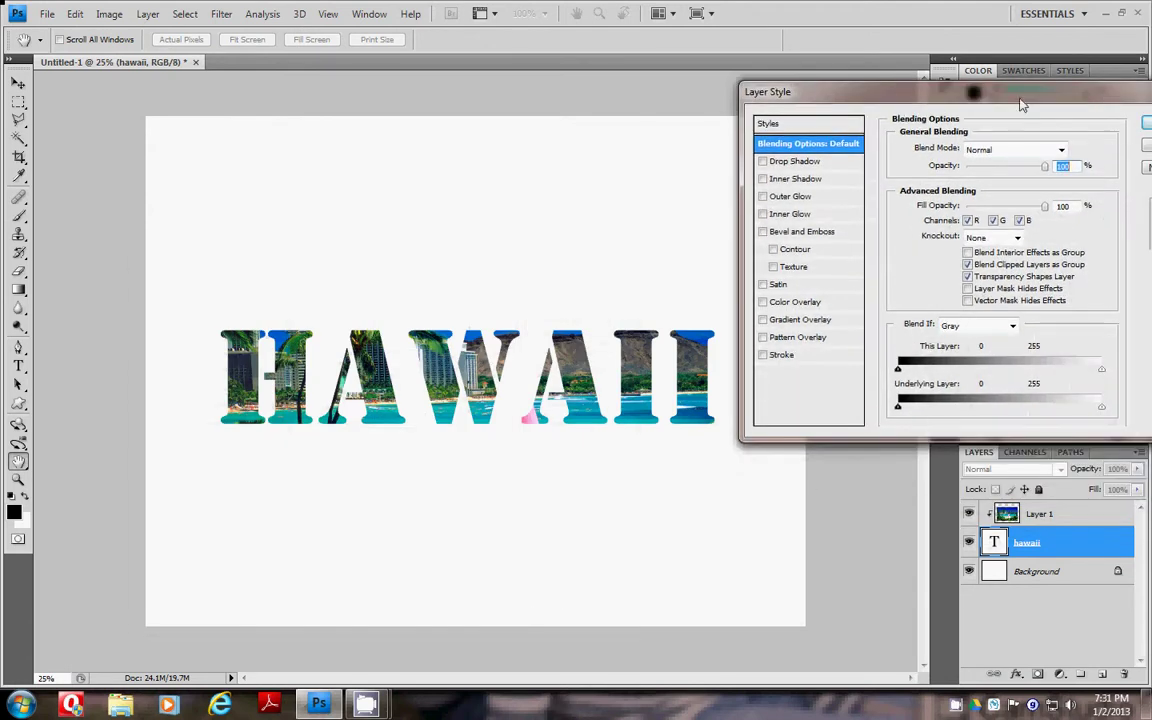
left_click(763, 162)
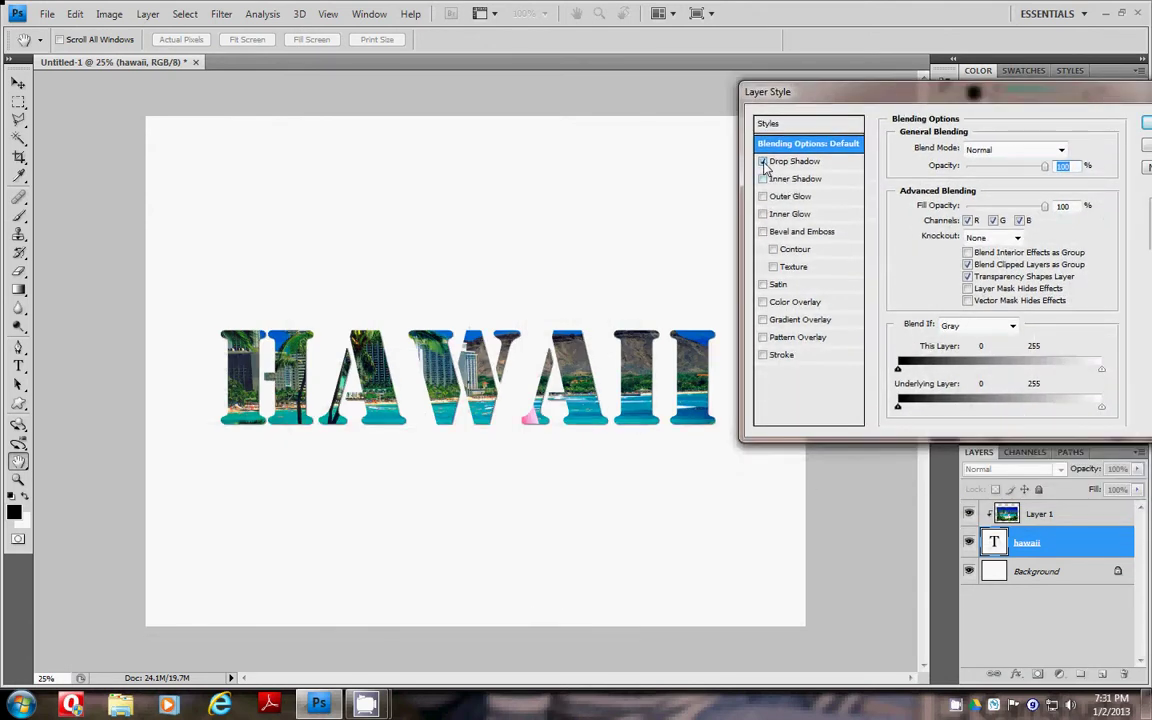
left_click(800, 163)
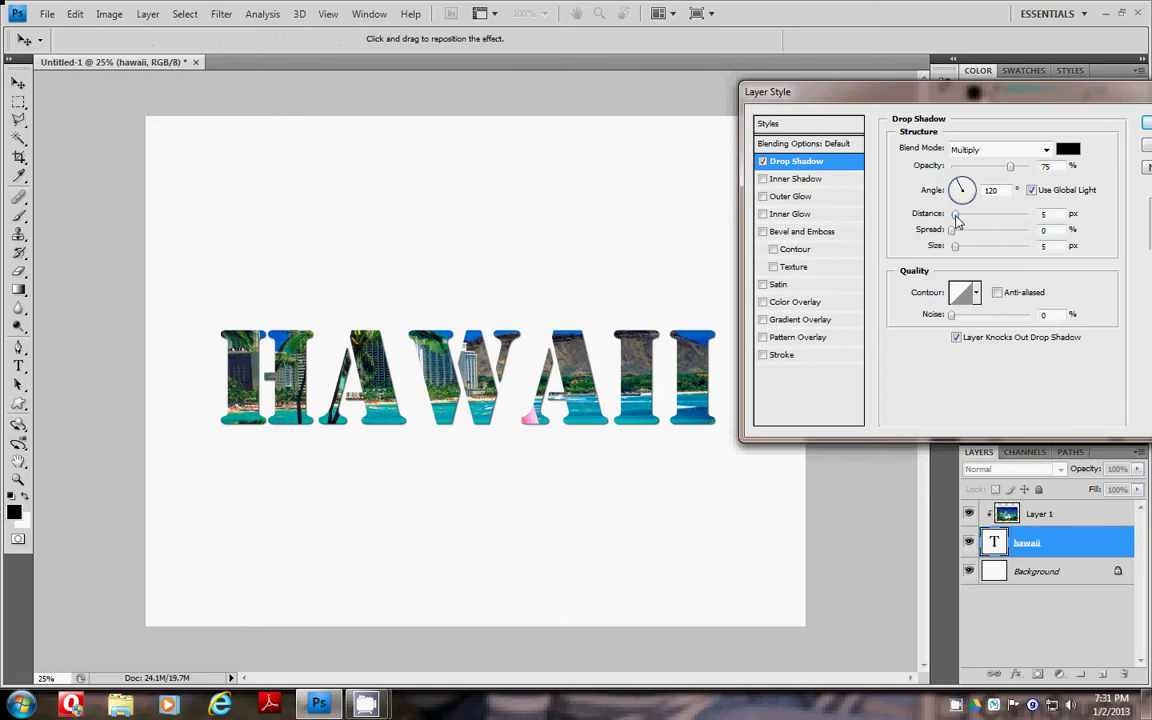
left_click_drag(955, 215, 967, 214)
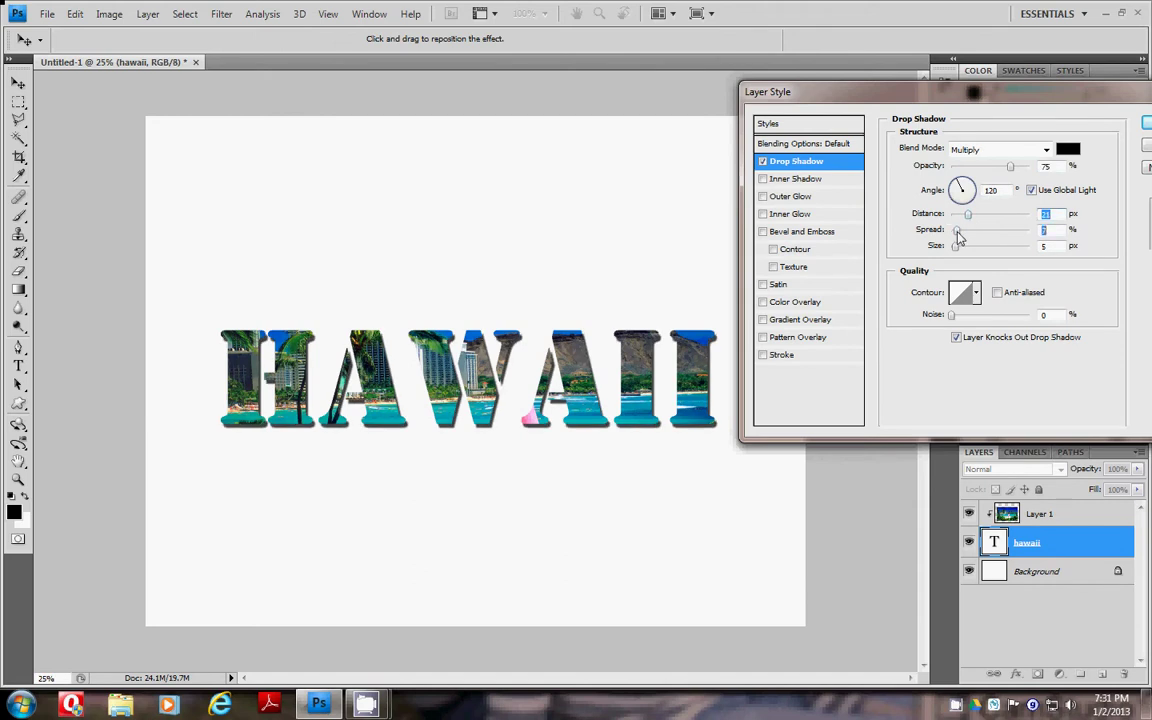
left_click(957, 231)
left_click(763, 231)
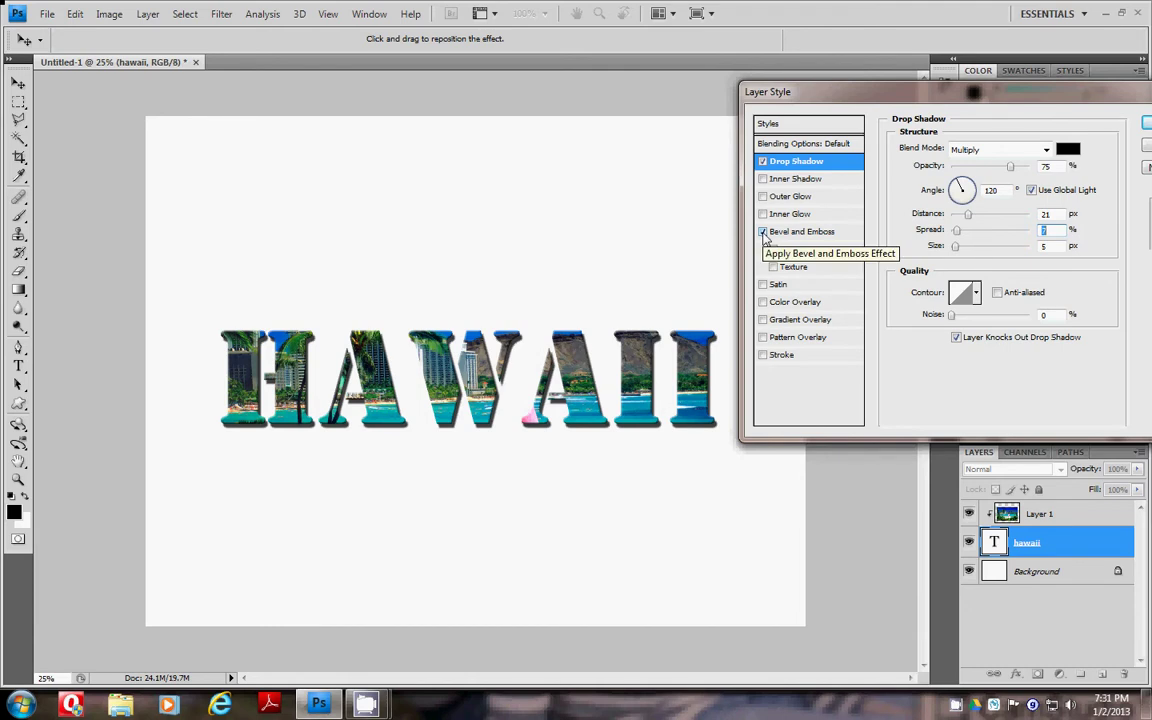
left_click_drag(1022, 99, 837, 113)
left_click(1017, 102)
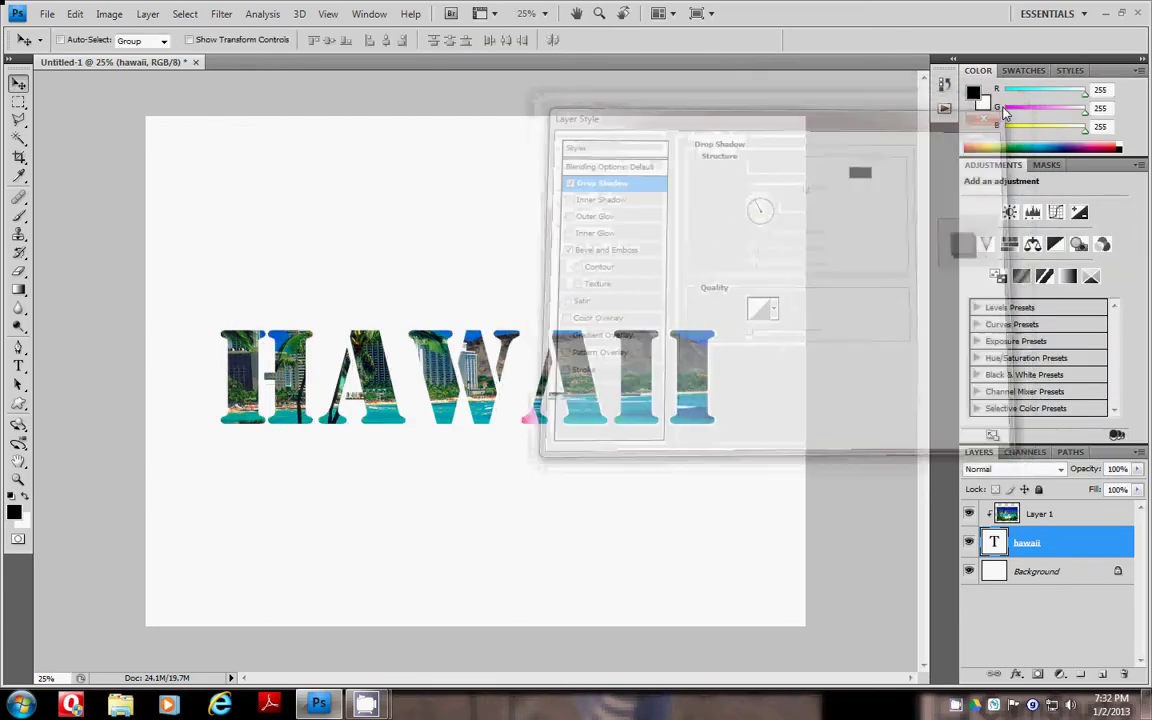